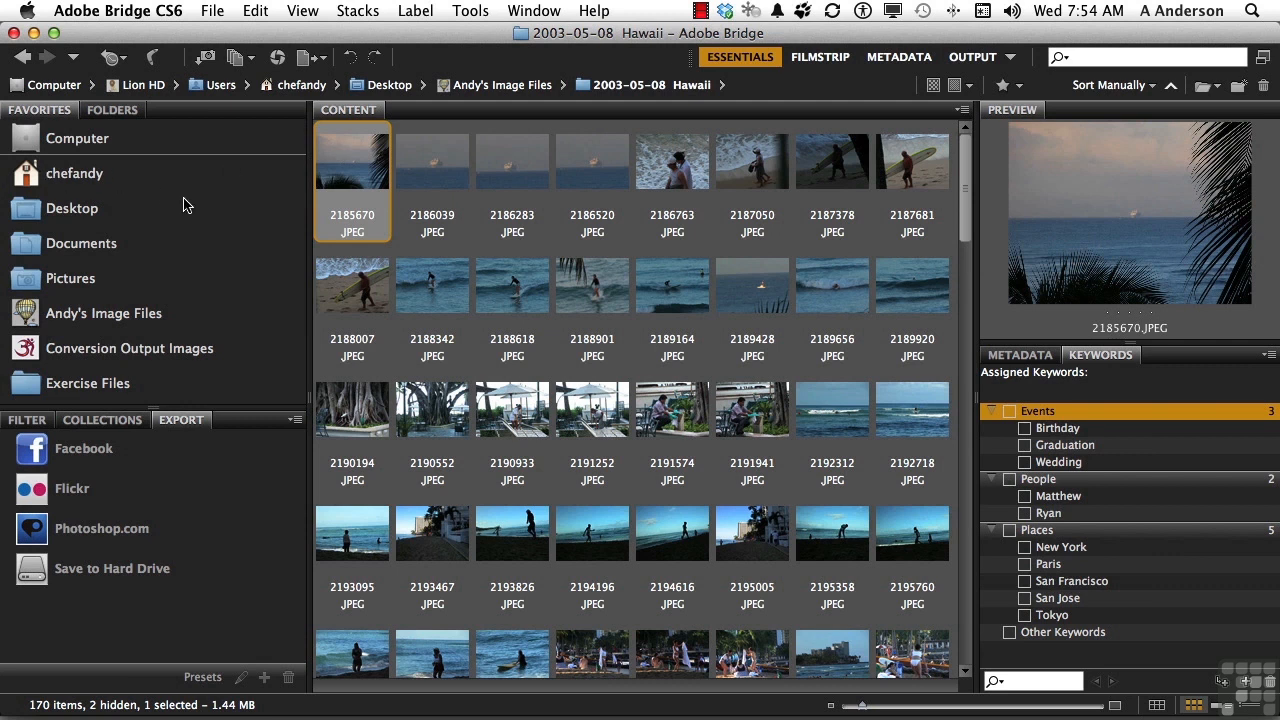
Preview images 2186520, 2186283 and 2191941 from the 2003-05-08 Hawaii folder
click(113, 110)
click(58, 113)
click(583, 238)
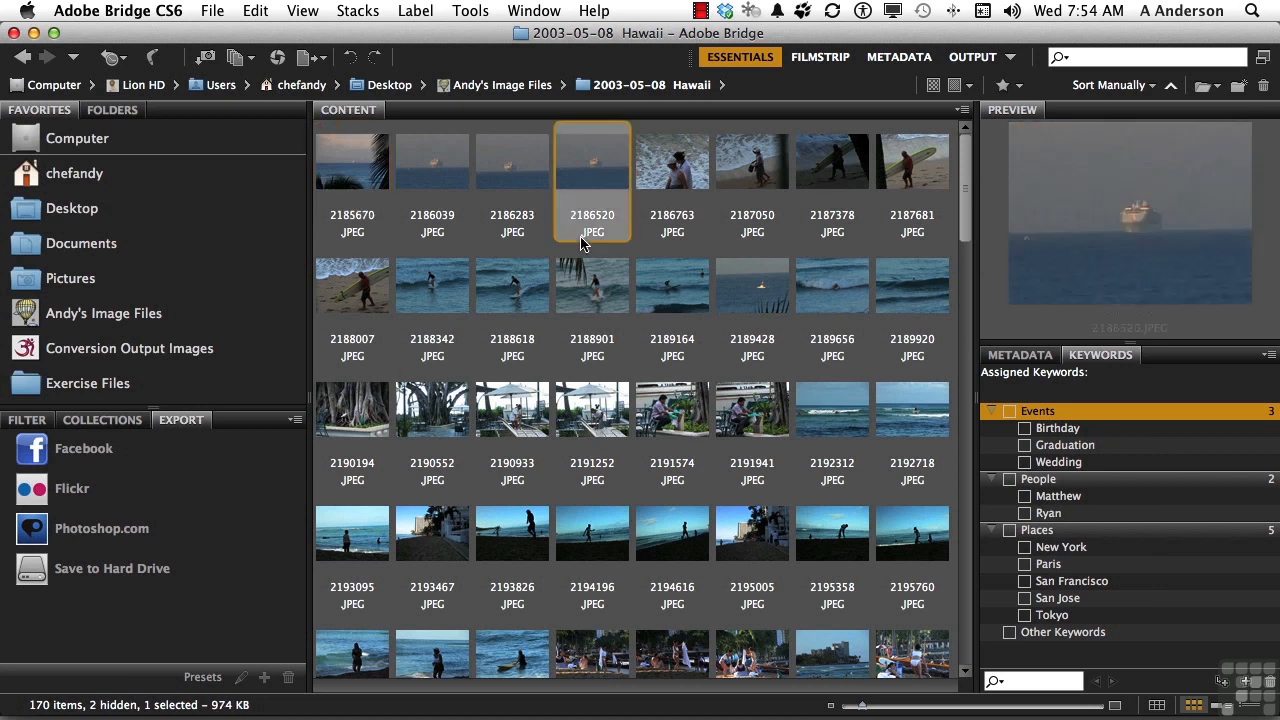
click(509, 184)
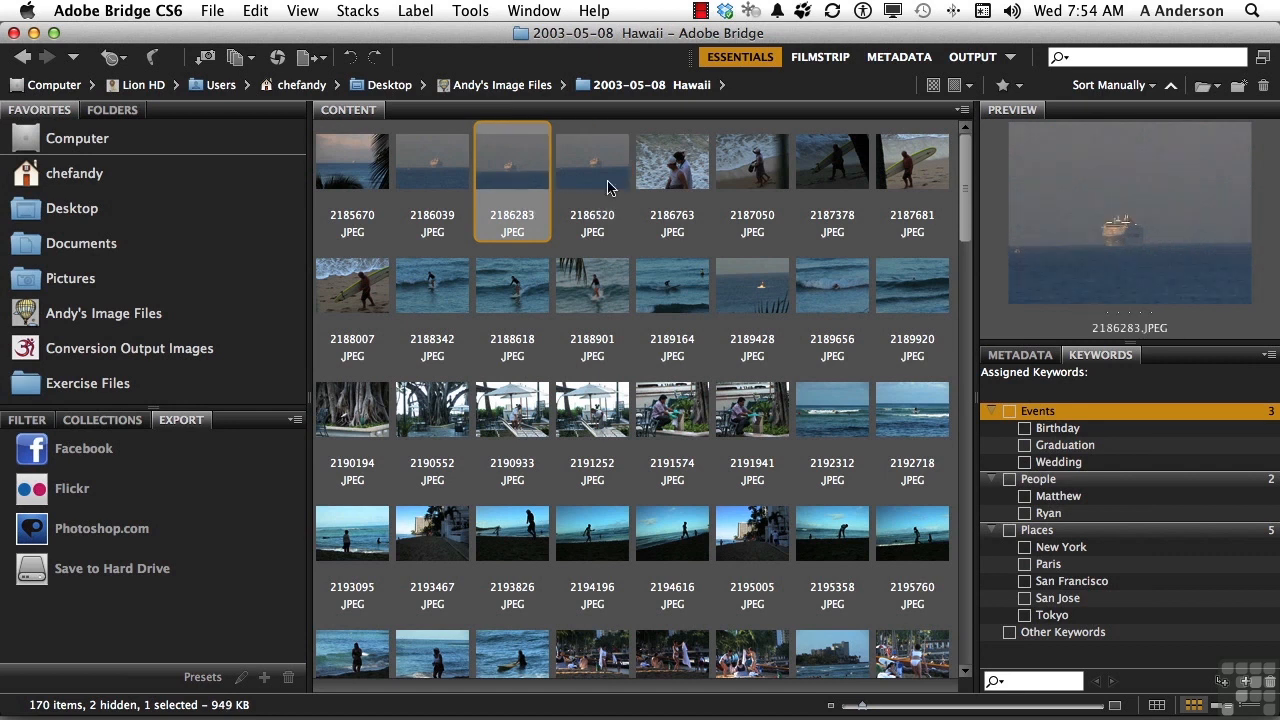
click(740, 427)
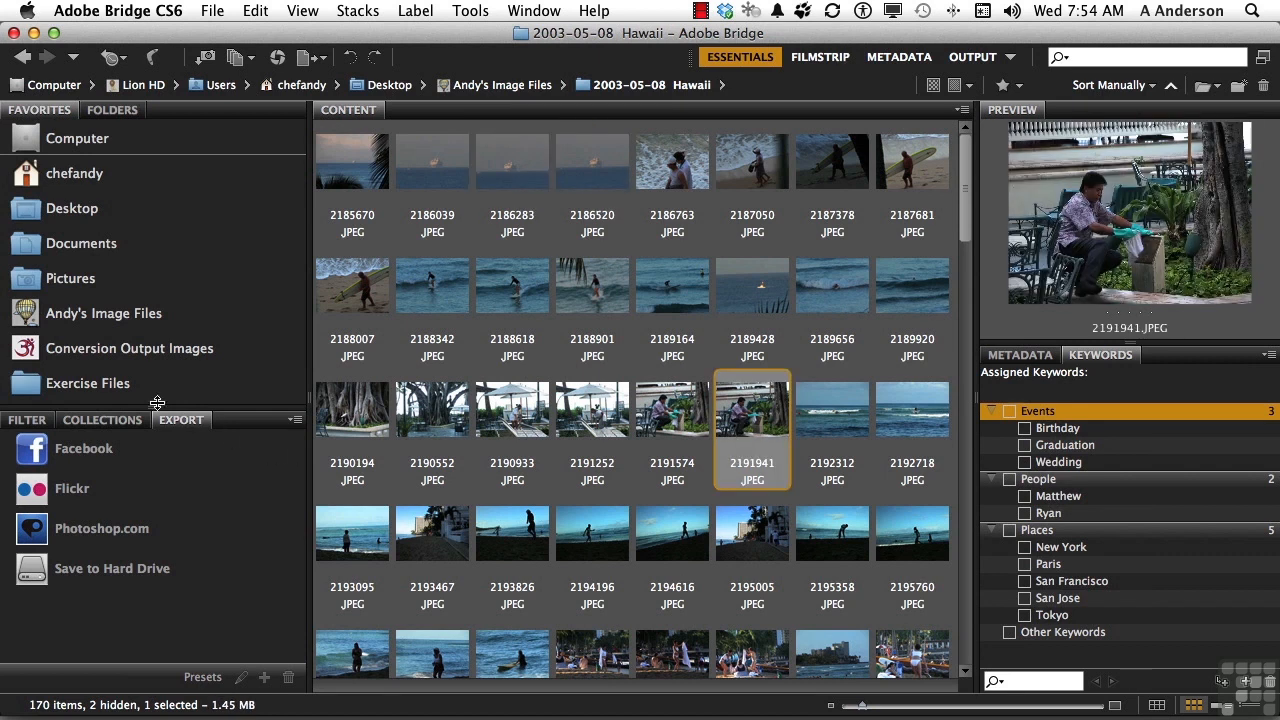
Examine the Date Modified and ISO Speed Ratings filter criteria, along with the collections and the export destinations
click(27, 421)
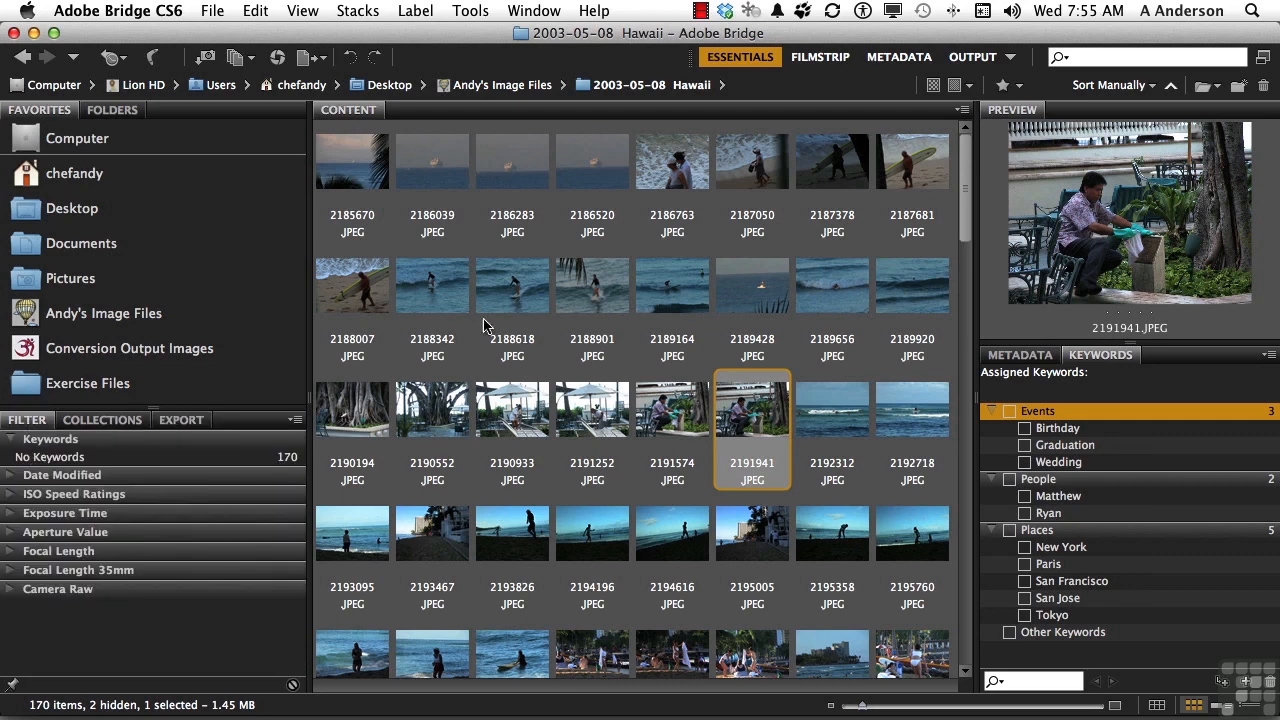
click(11, 476)
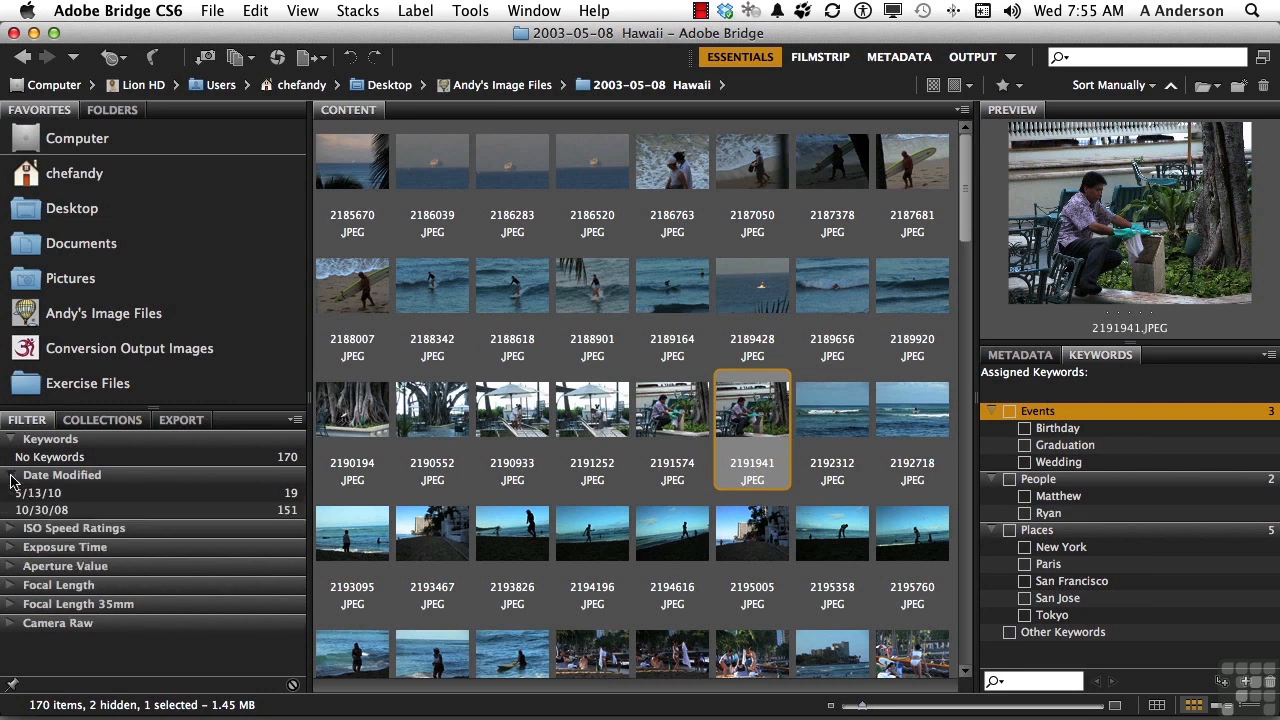
click(11, 478)
click(12, 495)
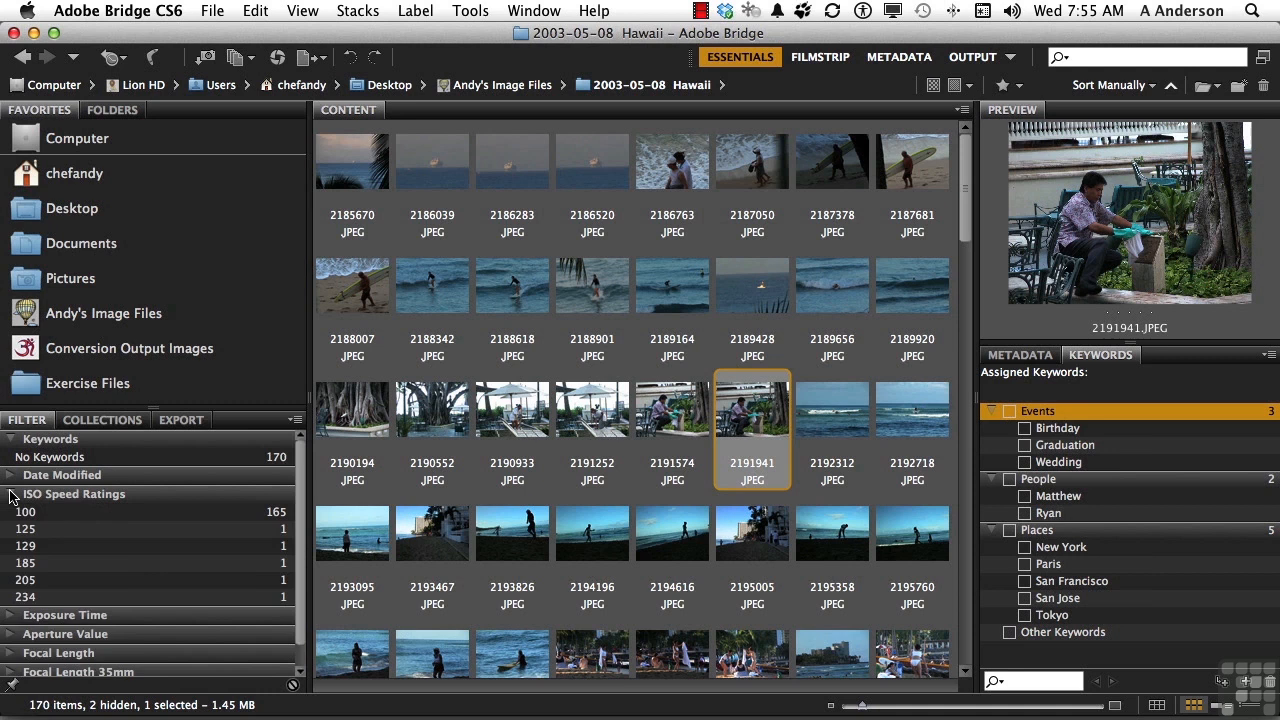
click(12, 495)
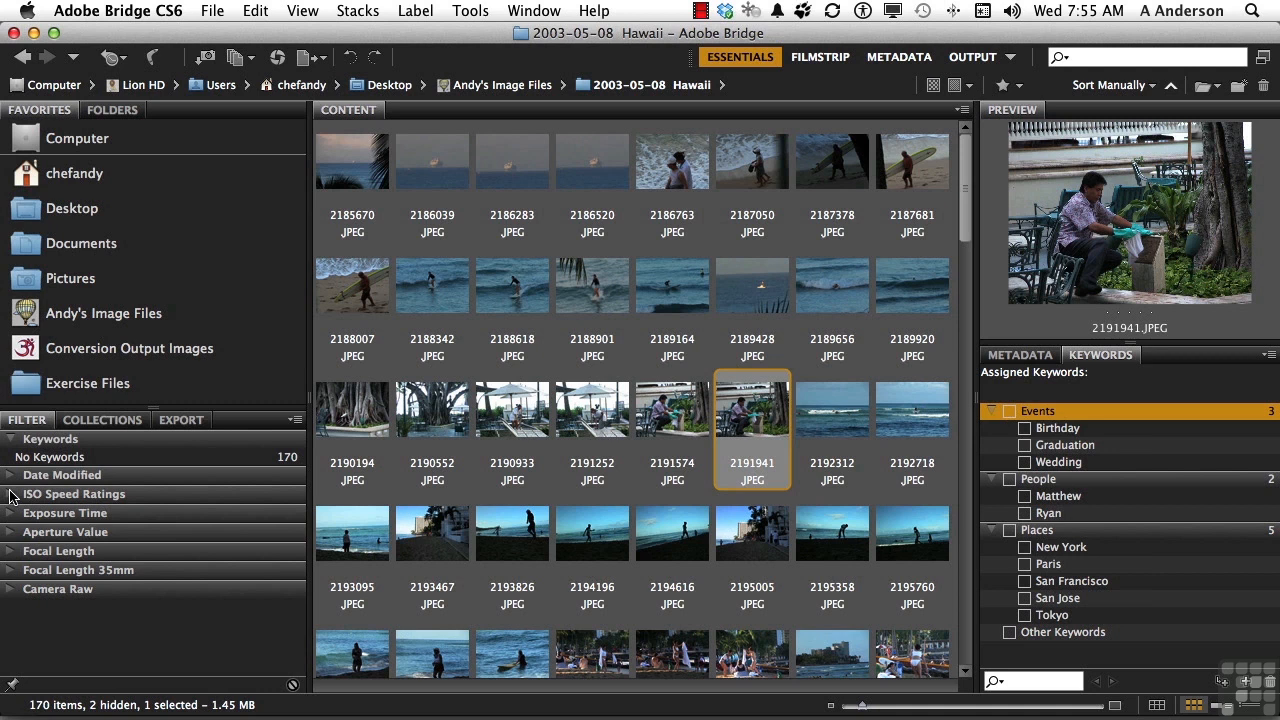
click(86, 424)
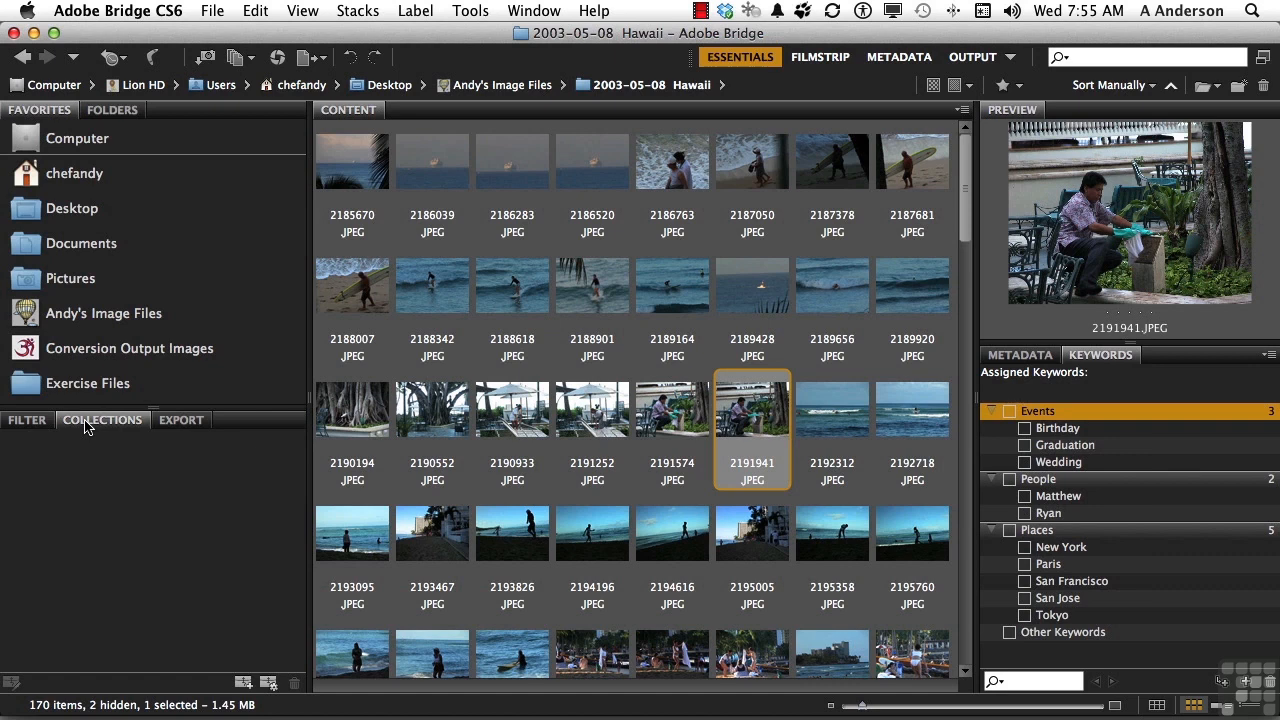
click(182, 421)
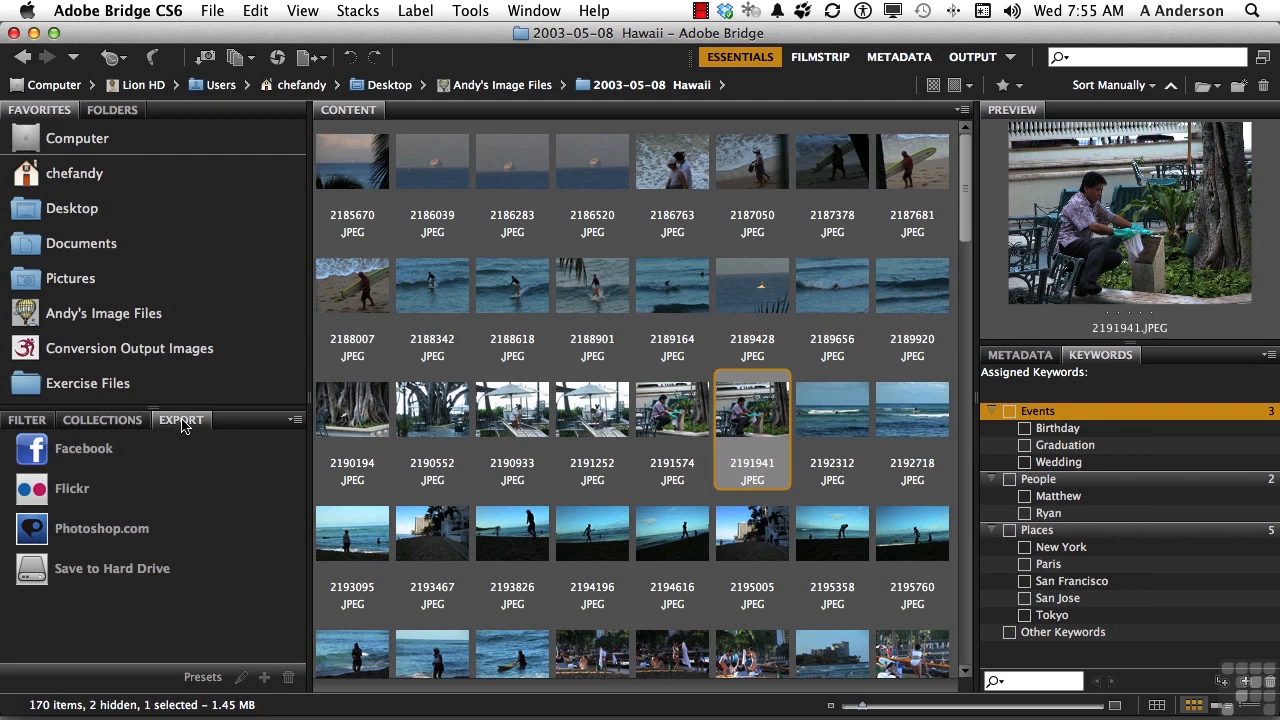
Preview images 2188007, 2187378 and 2189428, and examine the metadata of 2189428 before returning to its keywords
click(362, 295)
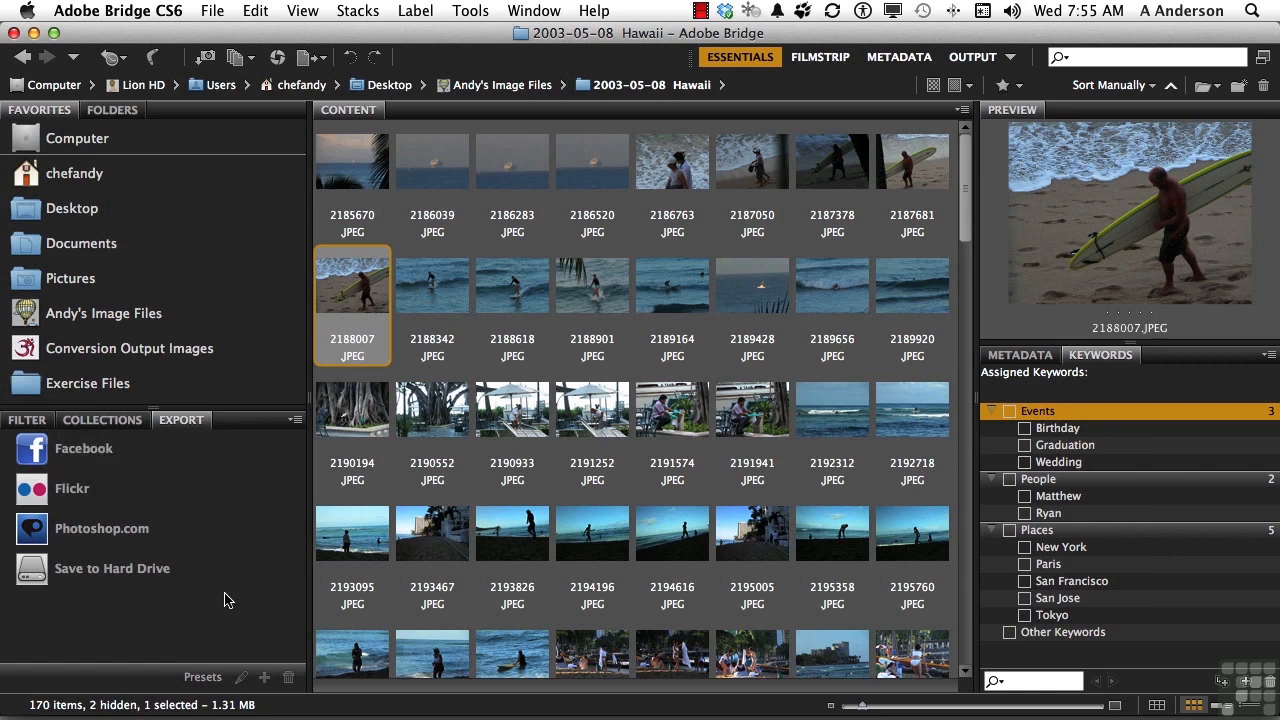
click(829, 182)
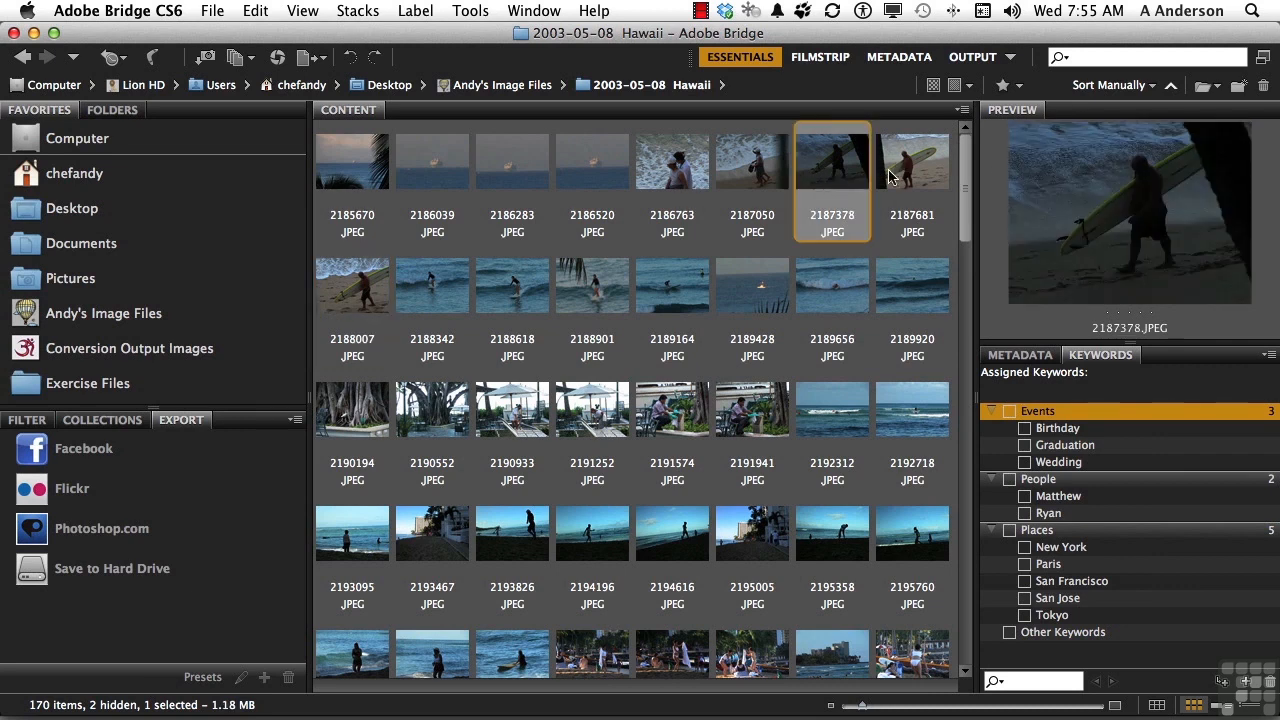
click(763, 306)
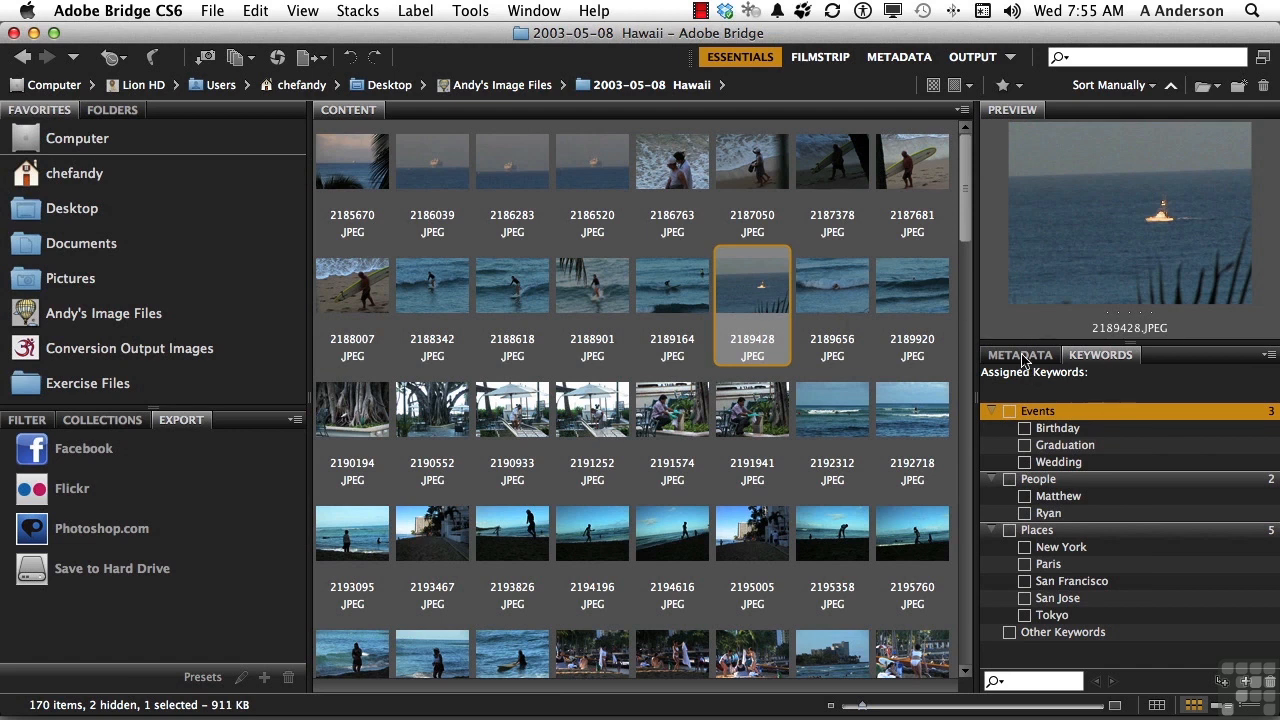
click(1020, 355)
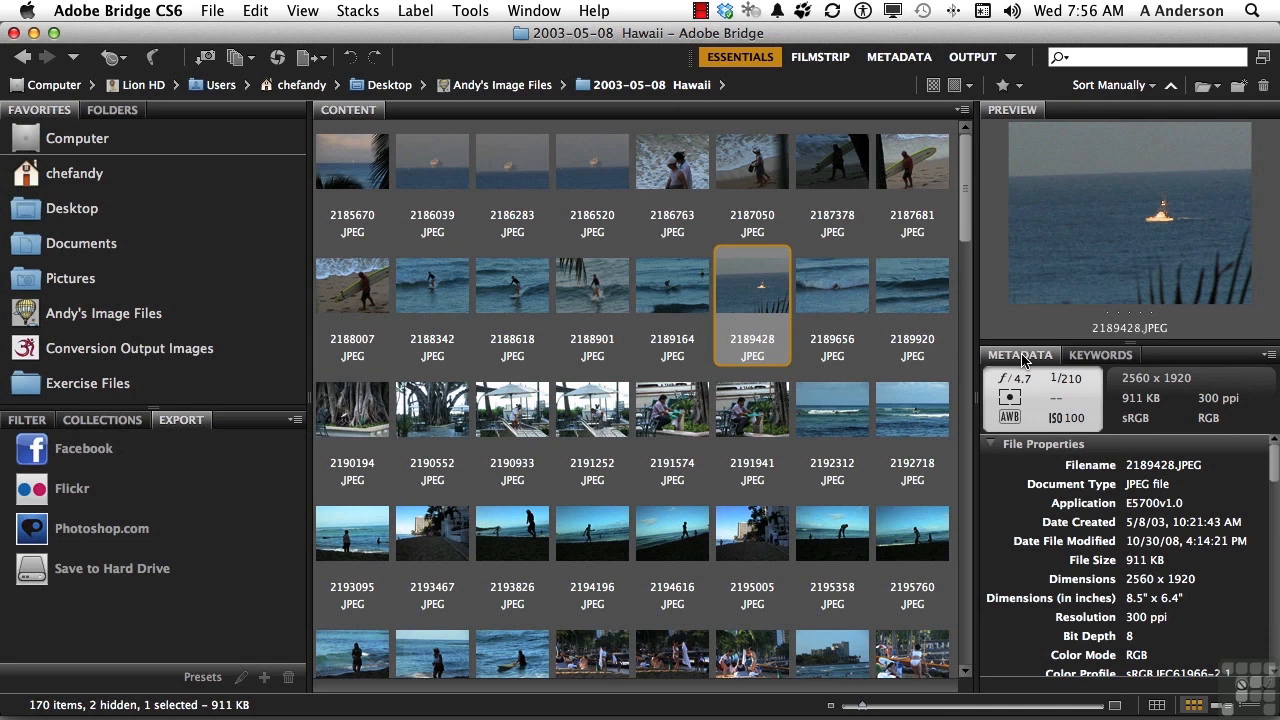
click(1095, 356)
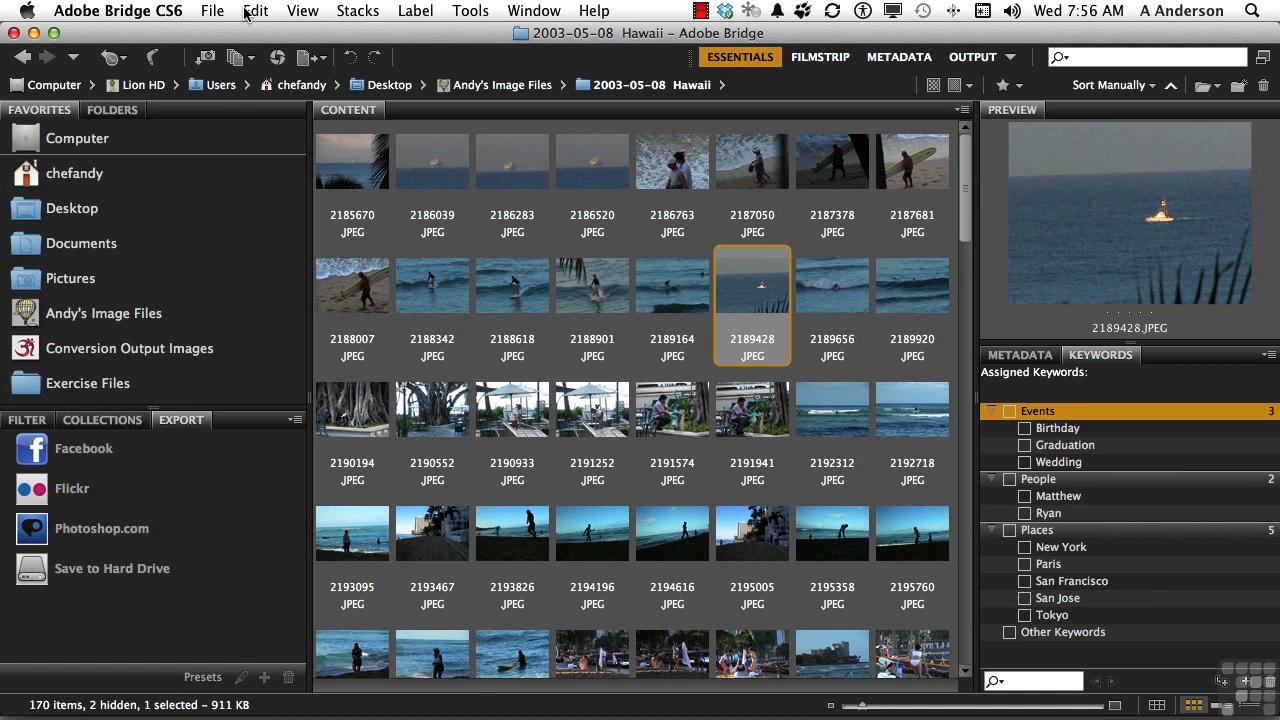
Configure the general appearance preferences with the darkest color theme, slightly lighter interface brightness and a slightly darker image backdrop
click(147, 12)
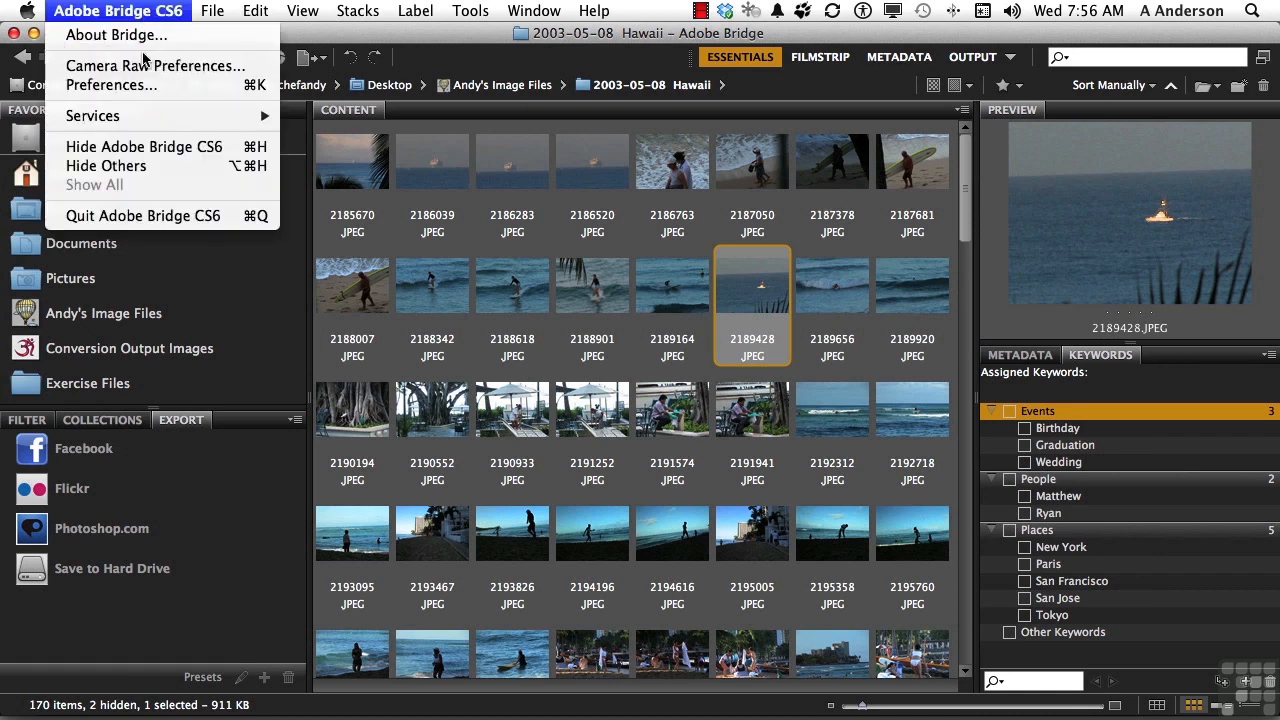
click(143, 84)
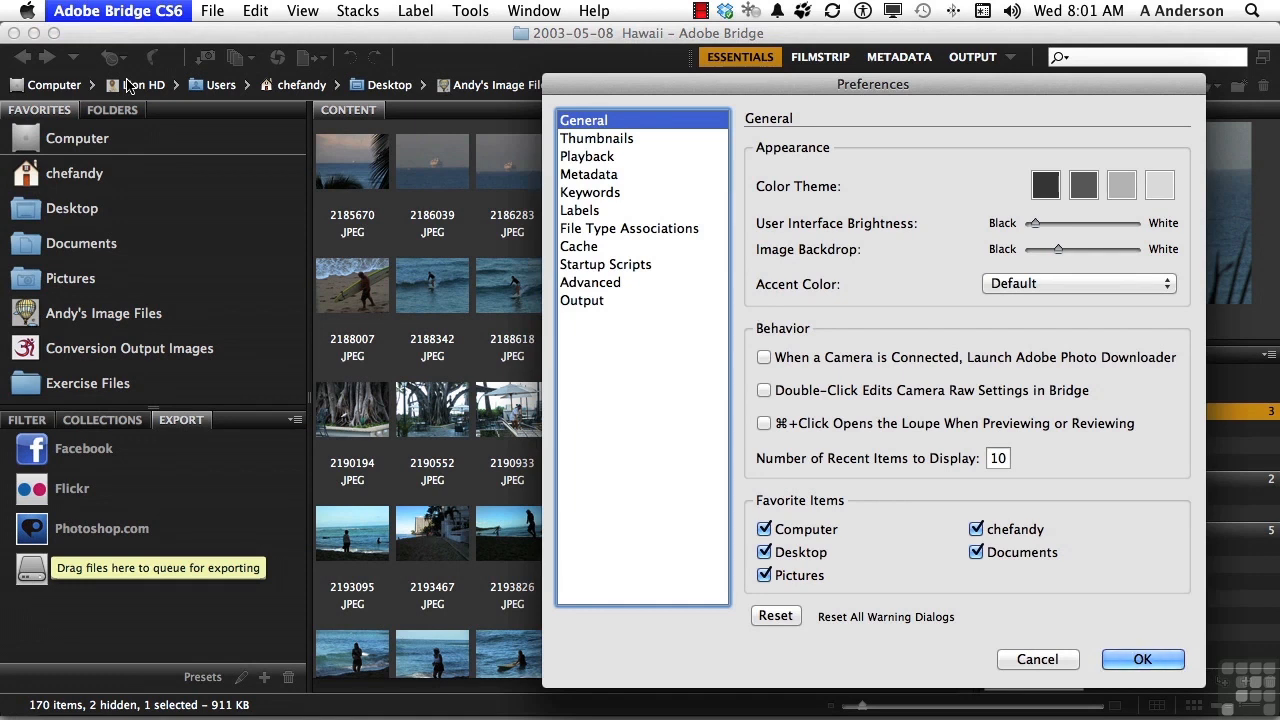
click(1086, 186)
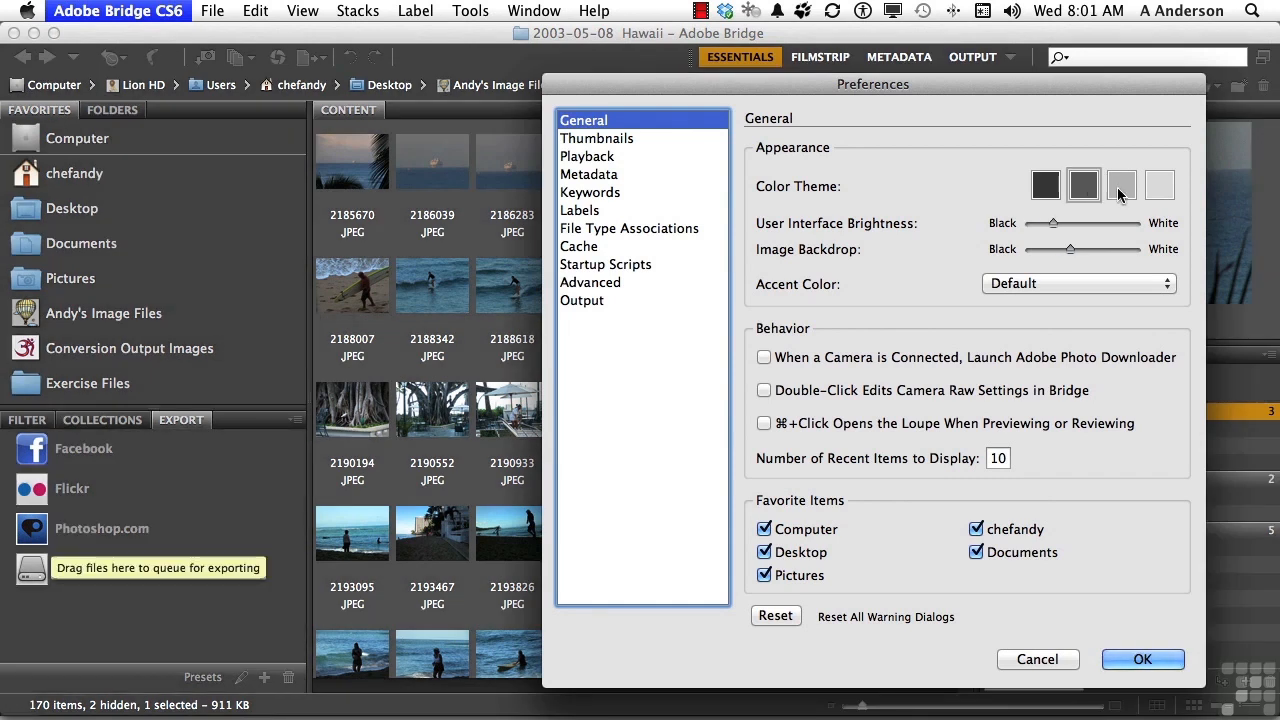
click(1119, 190)
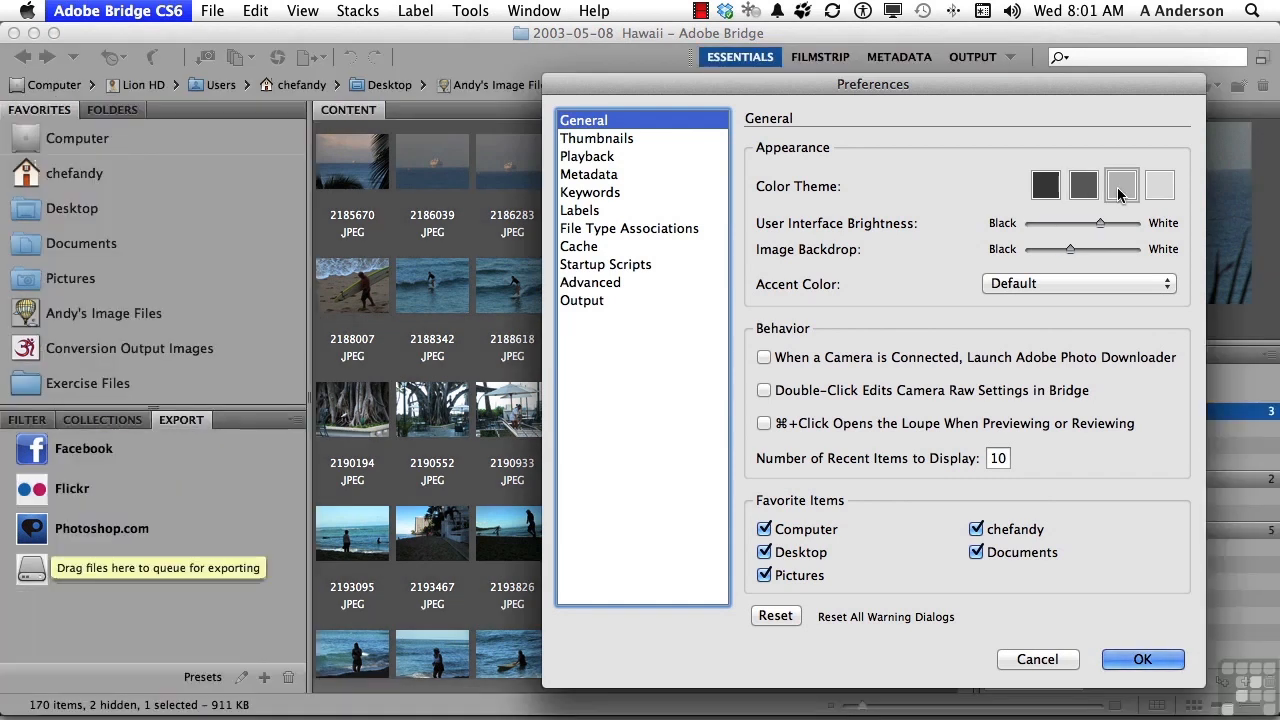
click(1050, 192)
mouse_move(1040, 231)
mouse_down()
mouse_move(1075, 231)
mouse_move(1040, 233)
mouse_up()
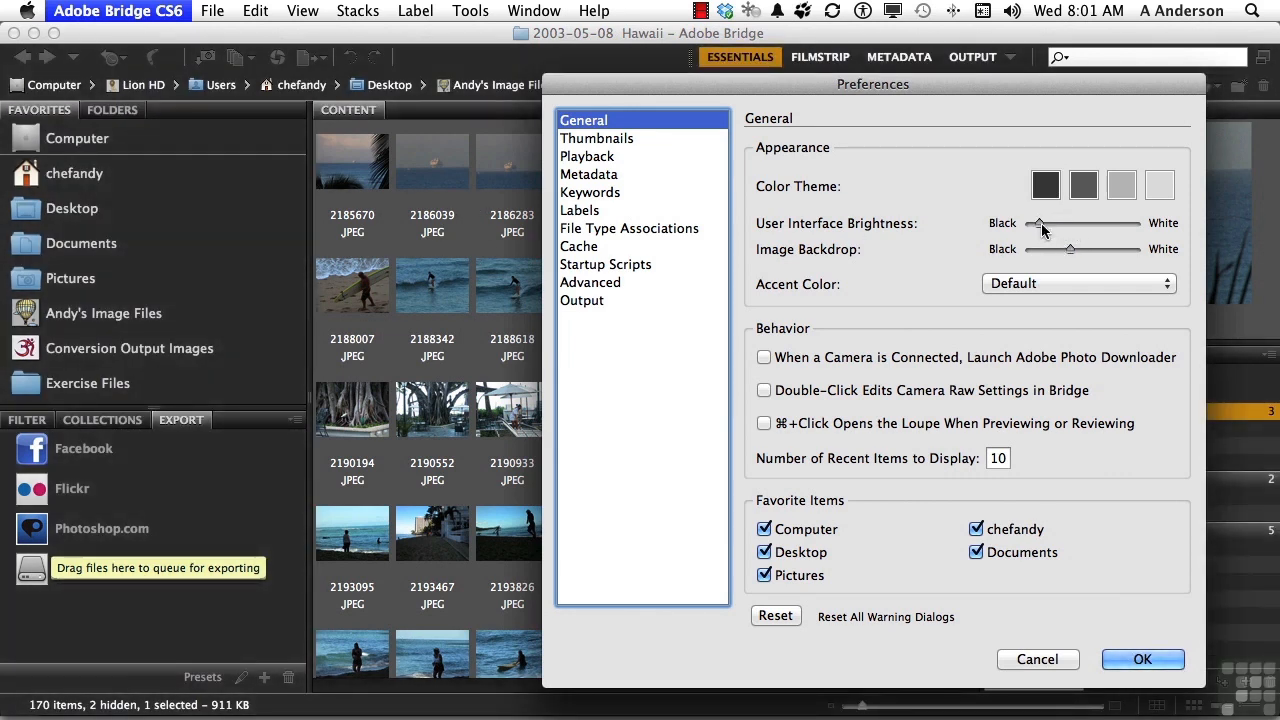
drag(1068, 247, 1059, 247)
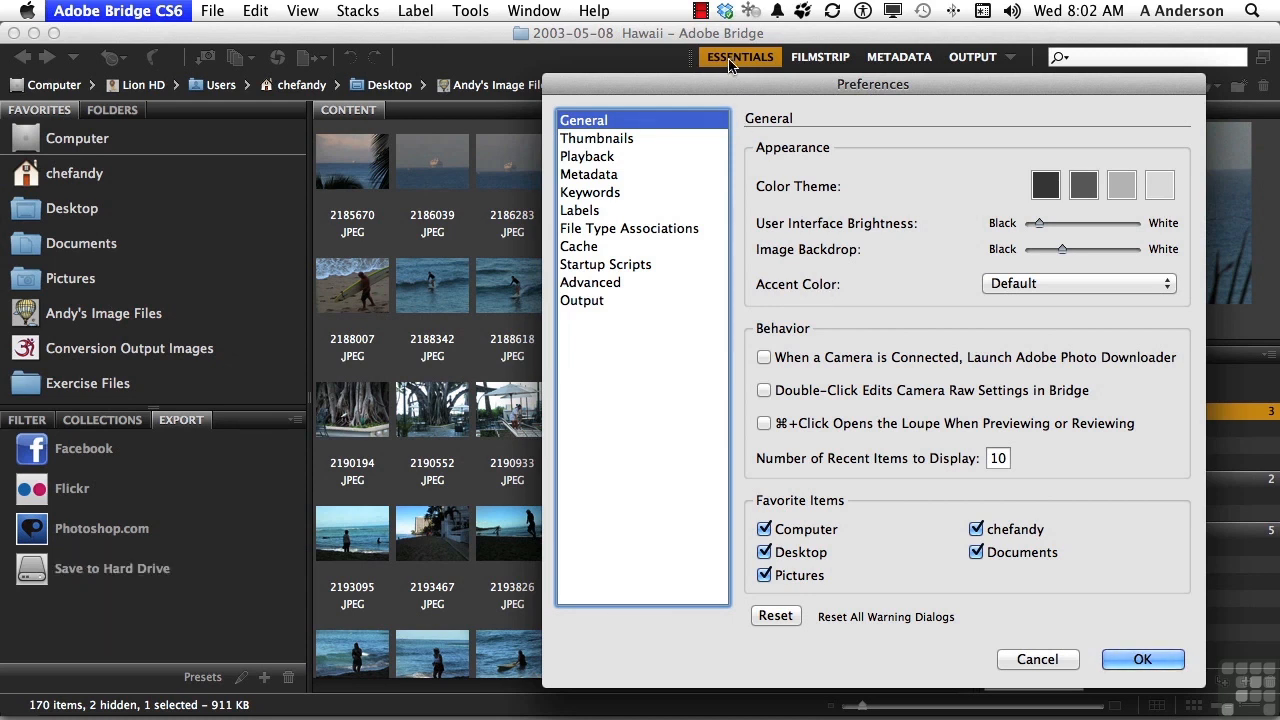
Try the Ruby accent color for the interface and restore the Default accent color
click(1040, 285)
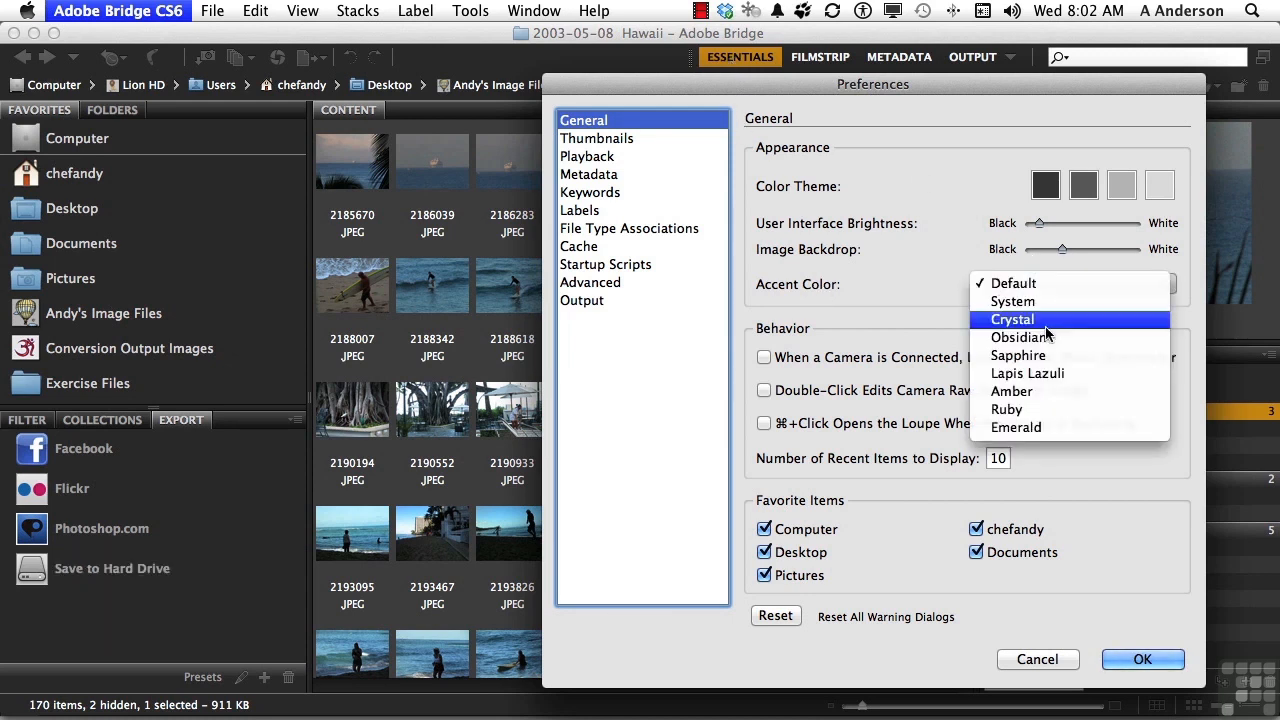
click(1007, 409)
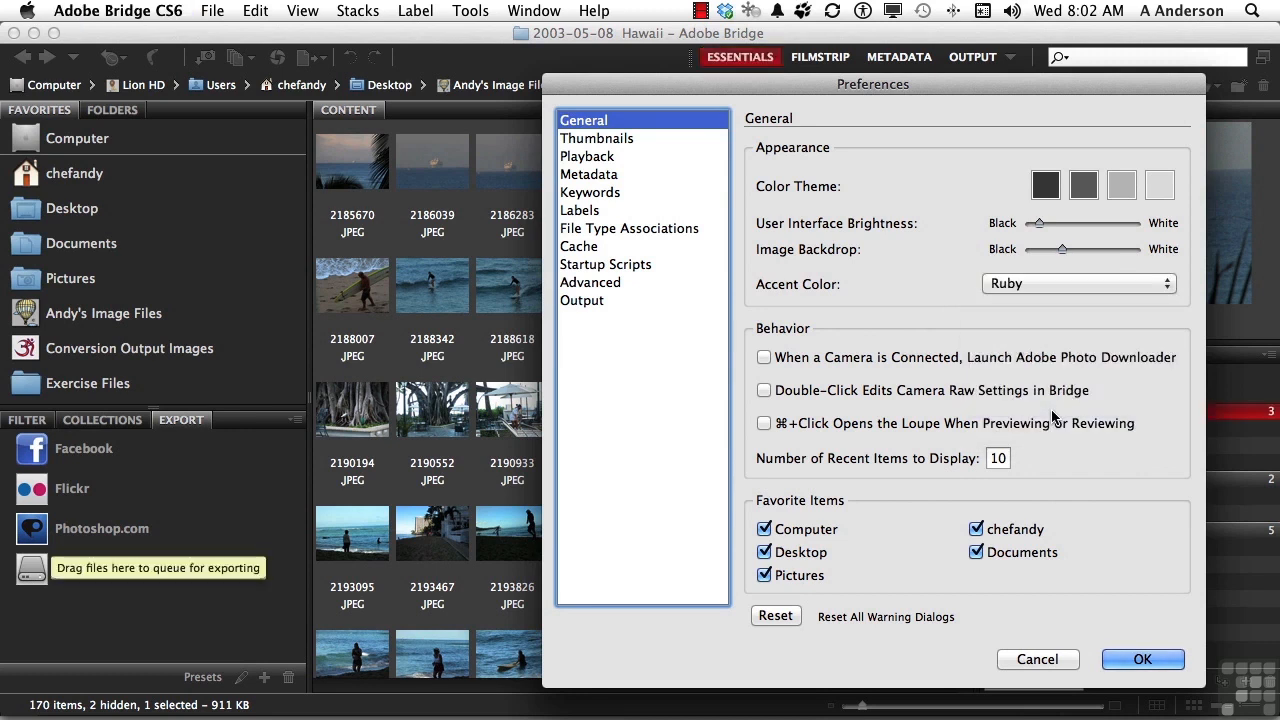
click(1047, 285)
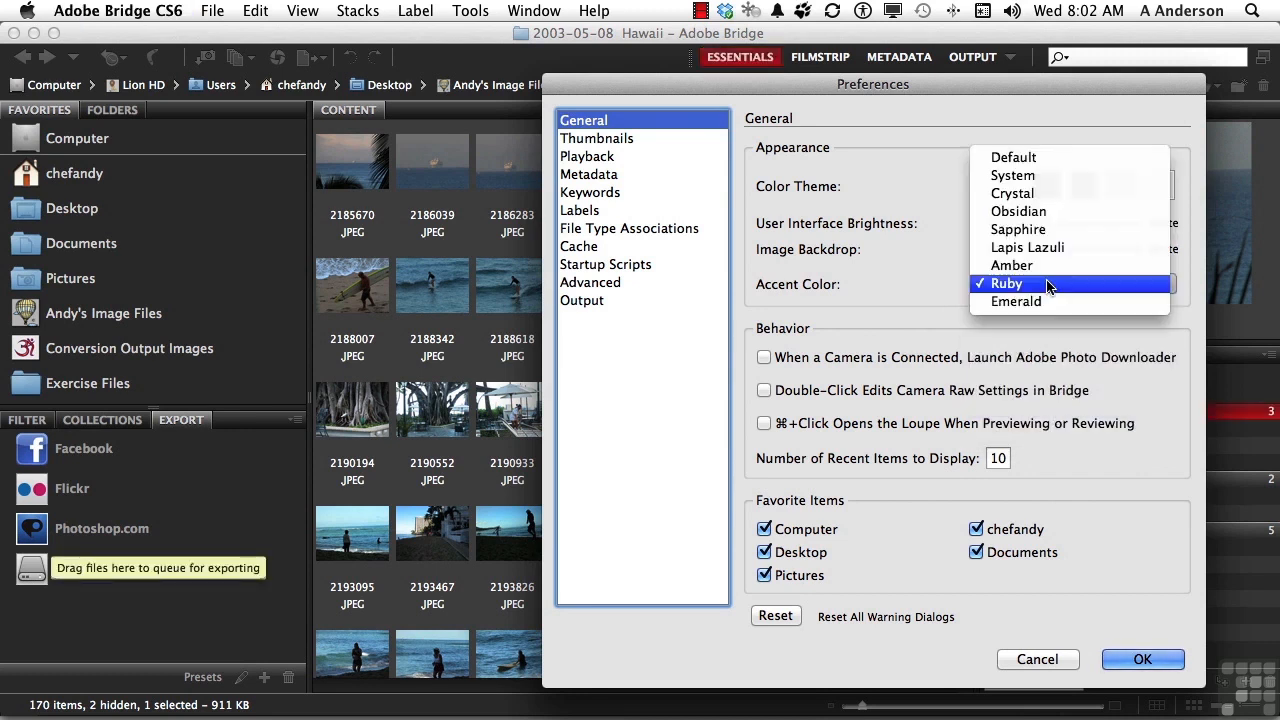
click(1034, 160)
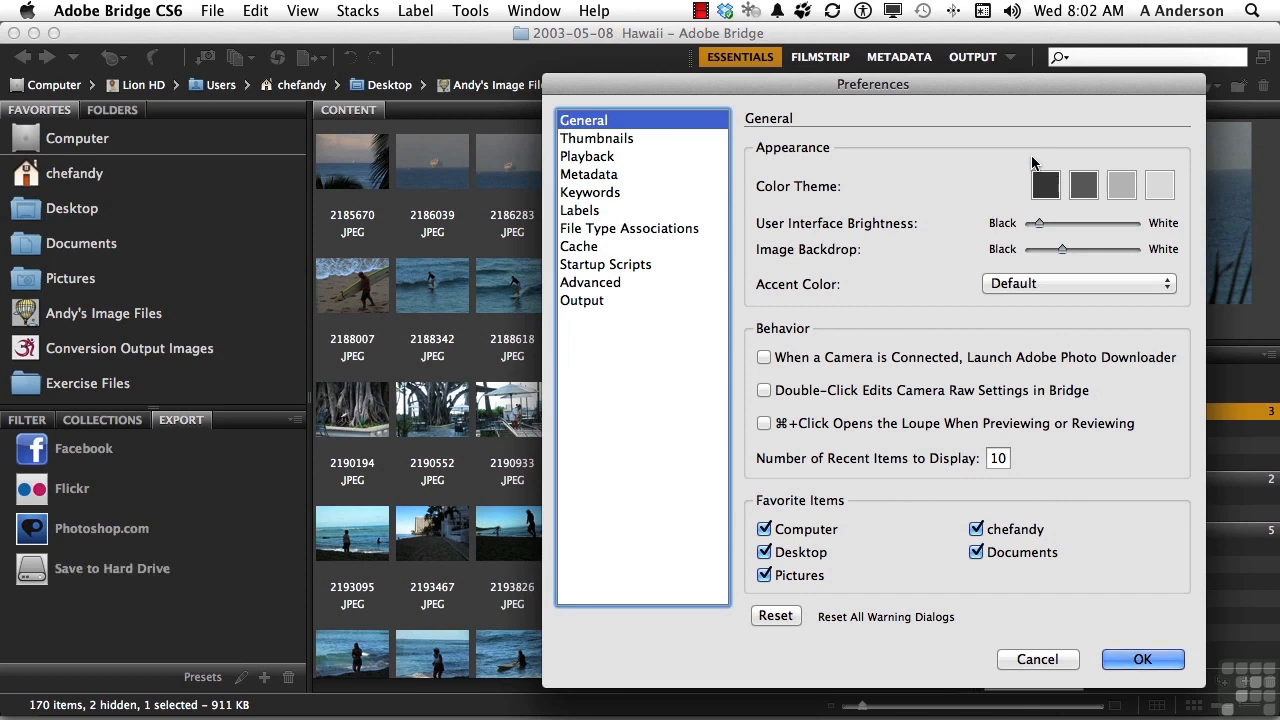
Examine the metadata, labels and file type association preferences, including the applications assigned to the JPEG formats
click(604, 175)
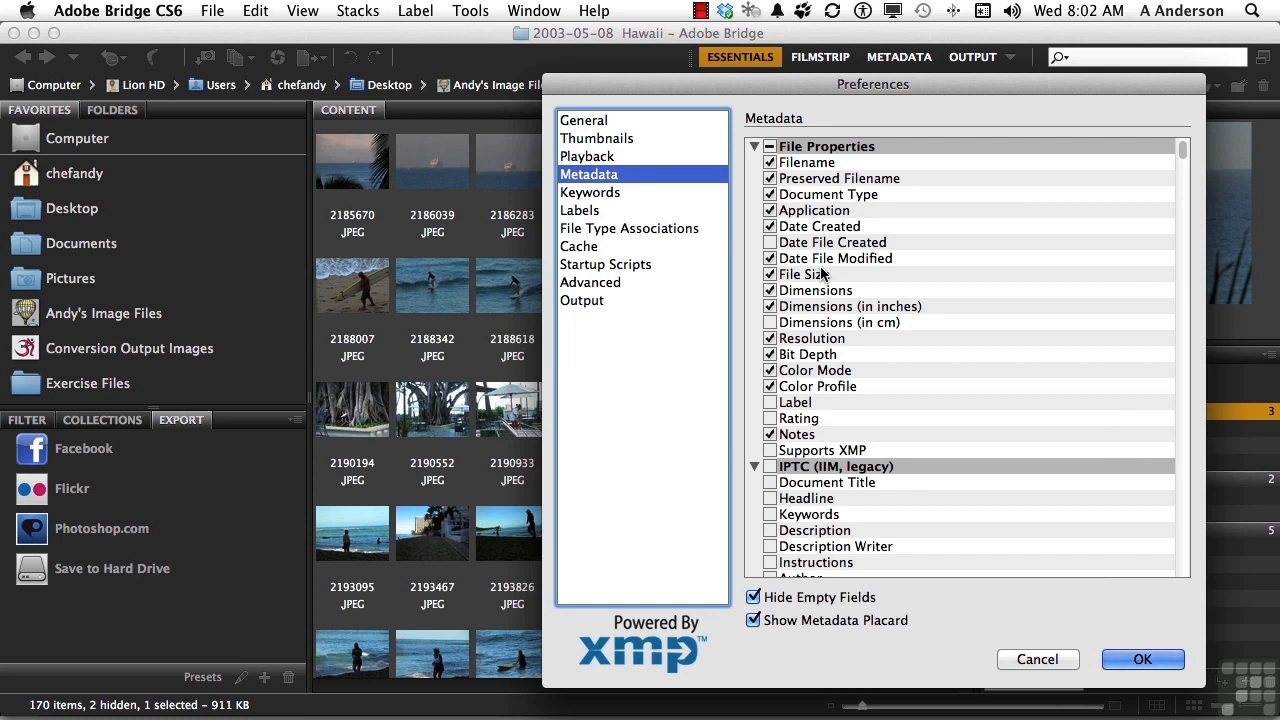
click(619, 210)
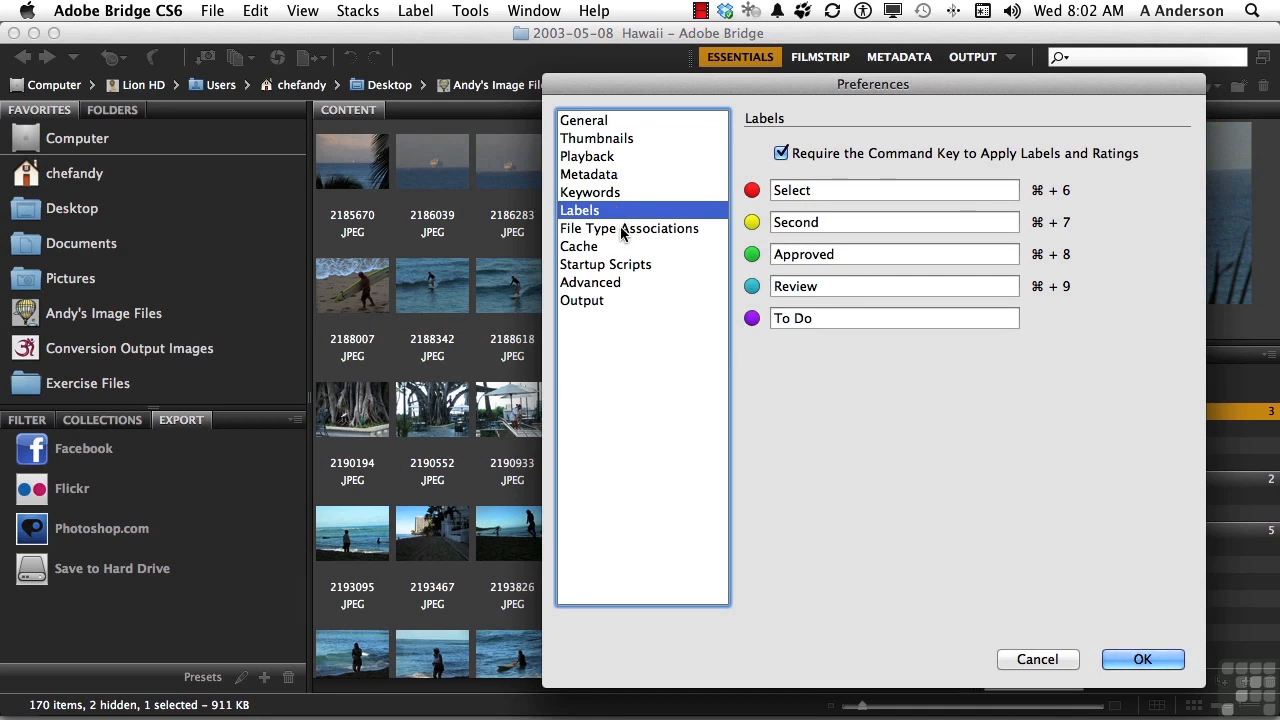
click(621, 229)
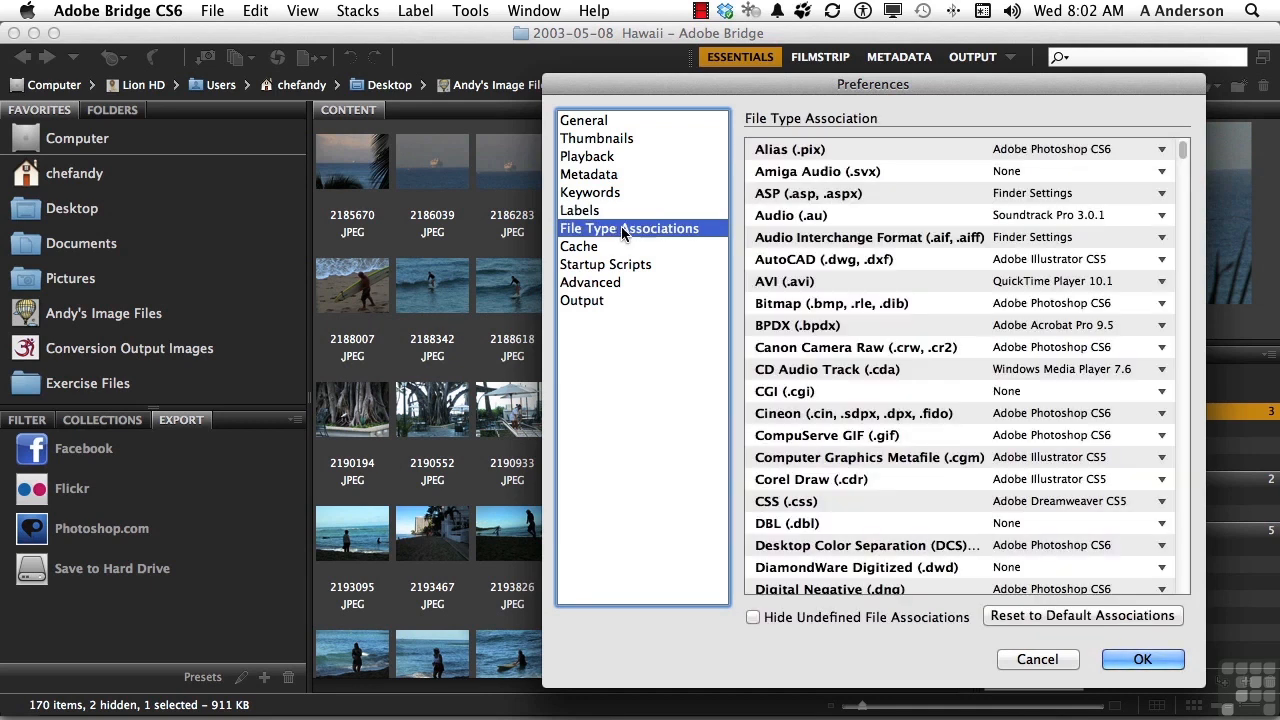
scroll(907, 371, down, 5)
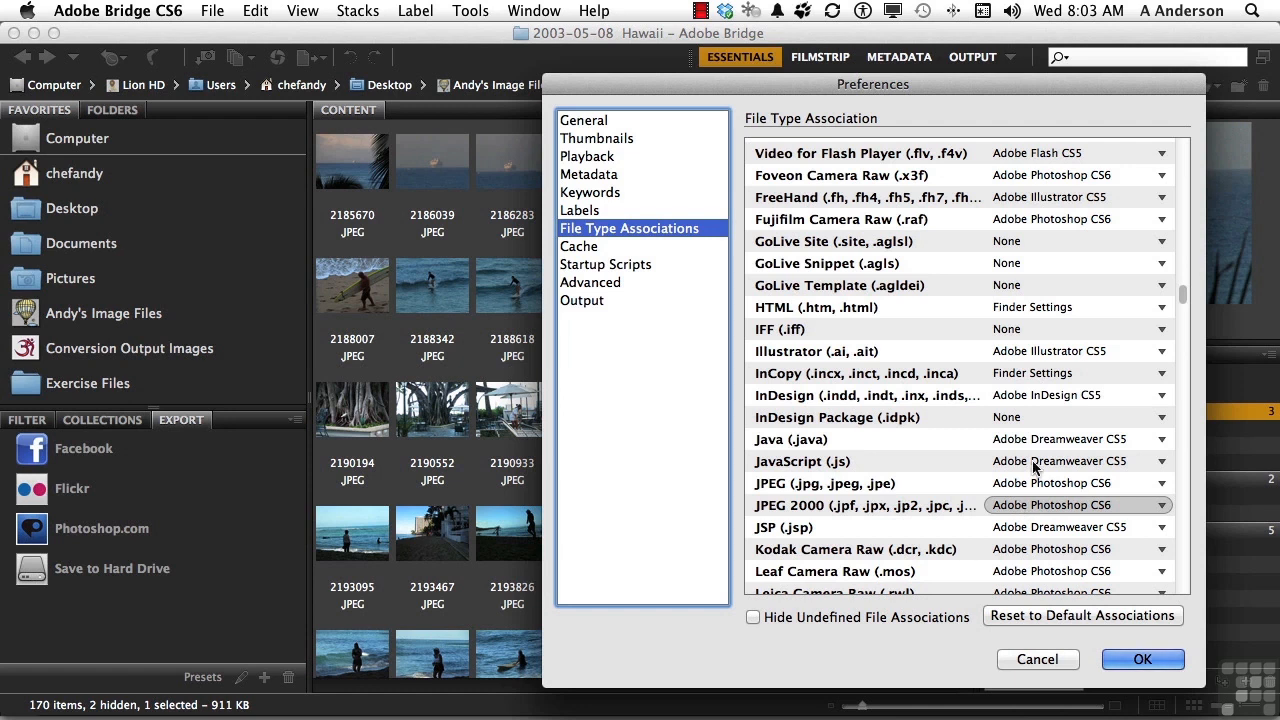
Review the cache and startup script preferences, and save the preference changes
click(604, 249)
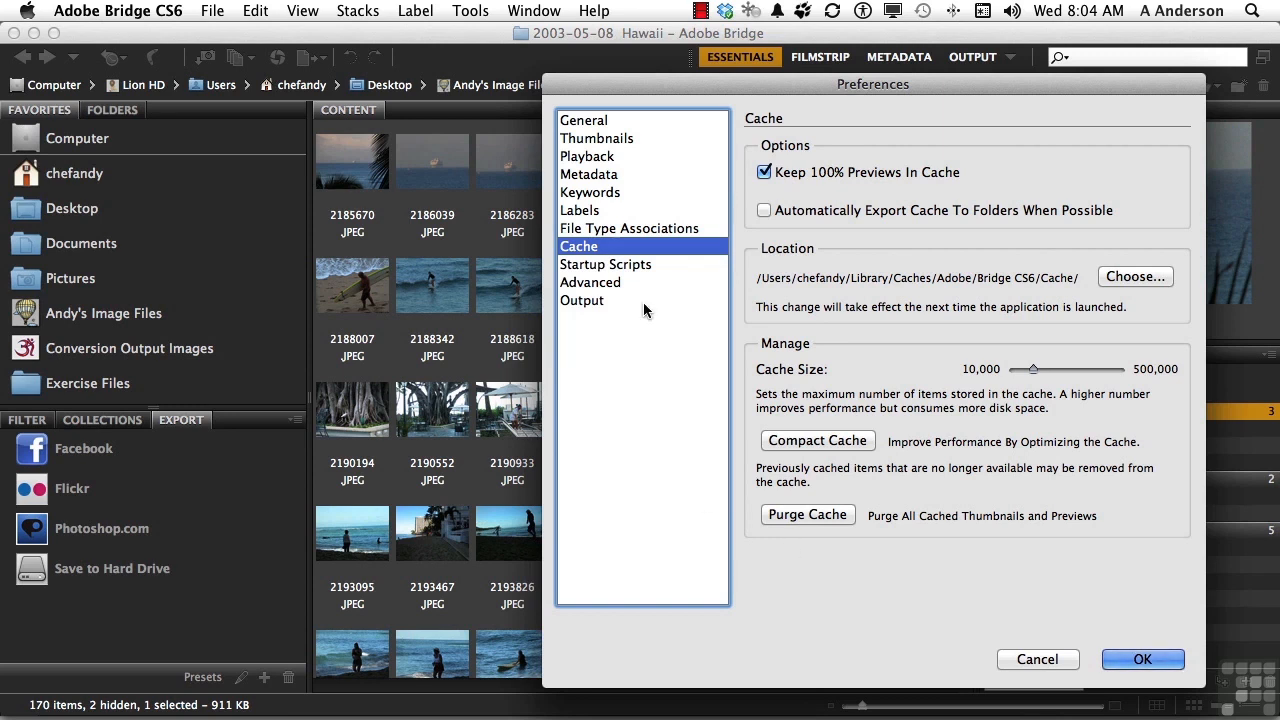
click(635, 264)
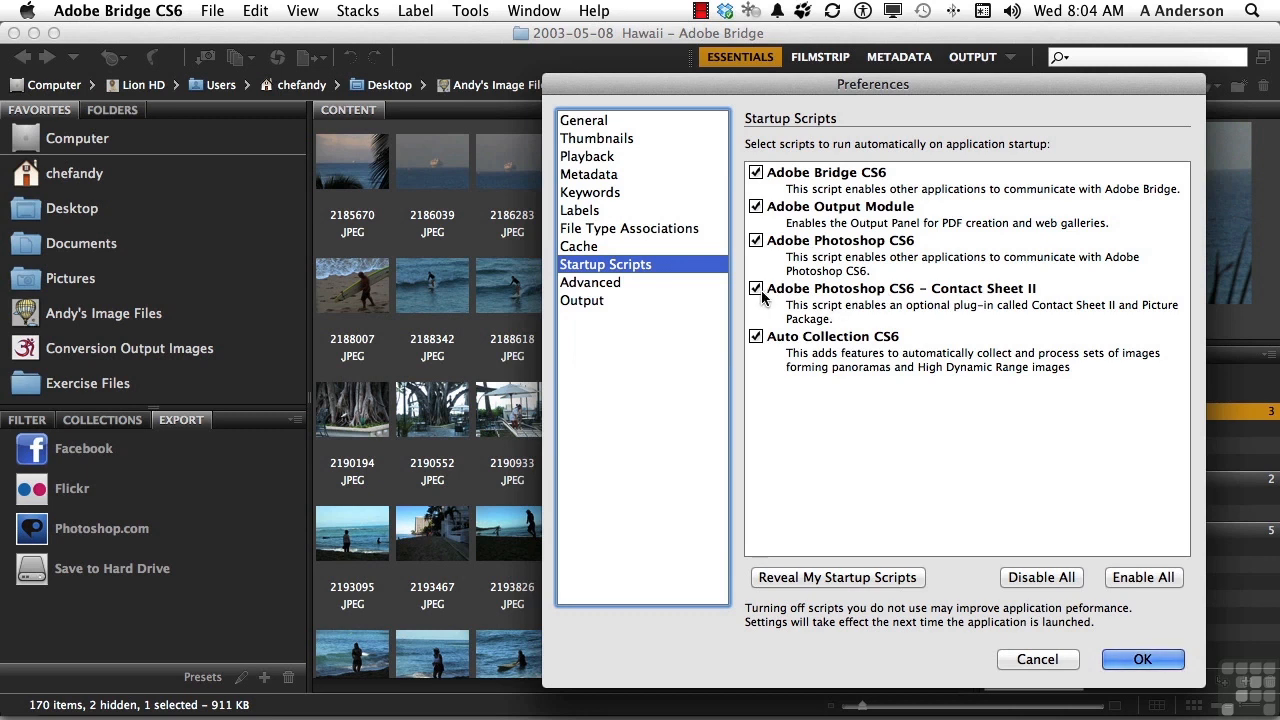
click(1143, 660)
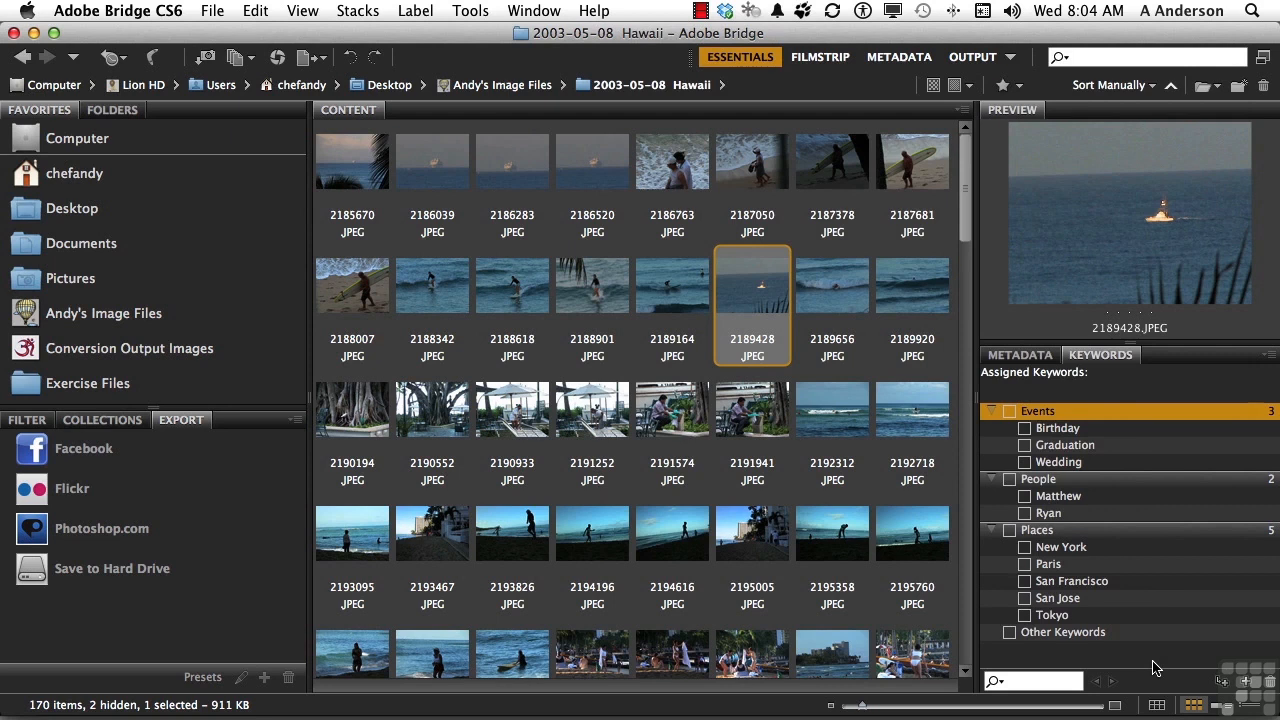